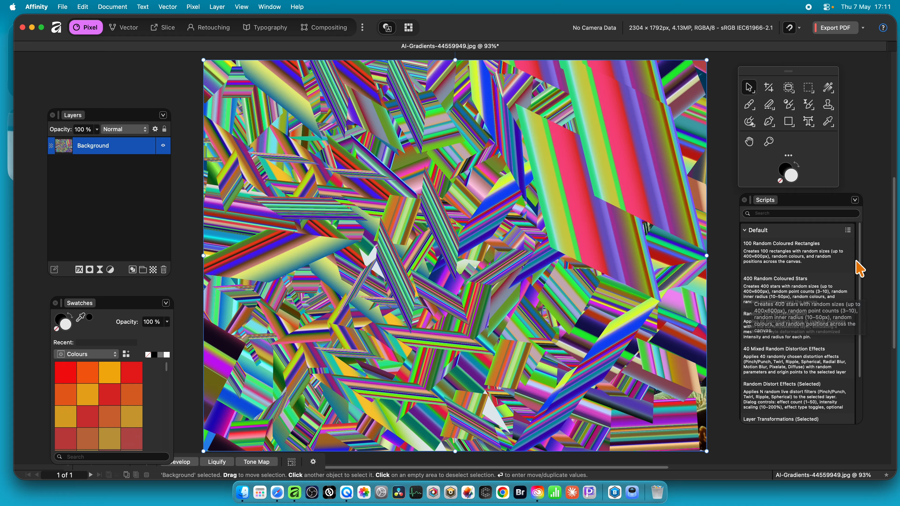
- Open the Random Linear Gradient Fill Layers script and set the number of layers to 300
scroll(860, 284, down, 4)
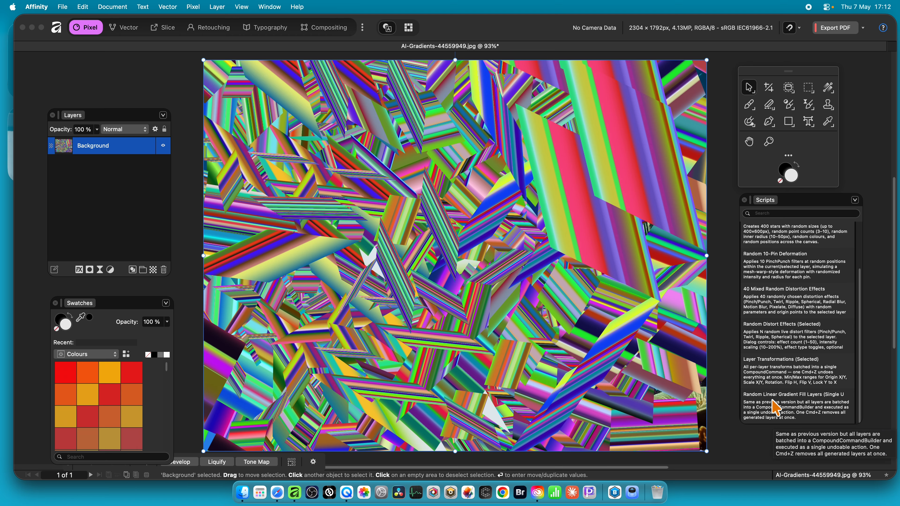
double_click(774, 410)
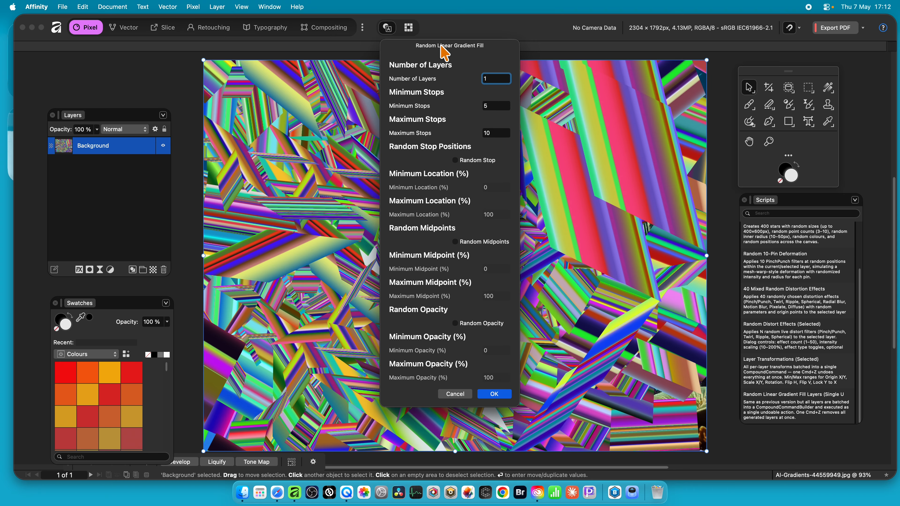
drag(441, 46, 526, 33)
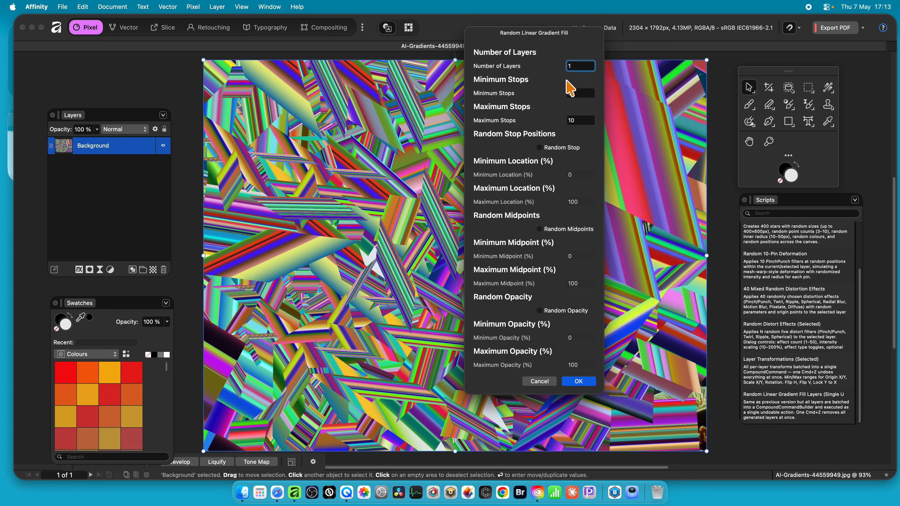
click(551, 64)
double_click(573, 66)
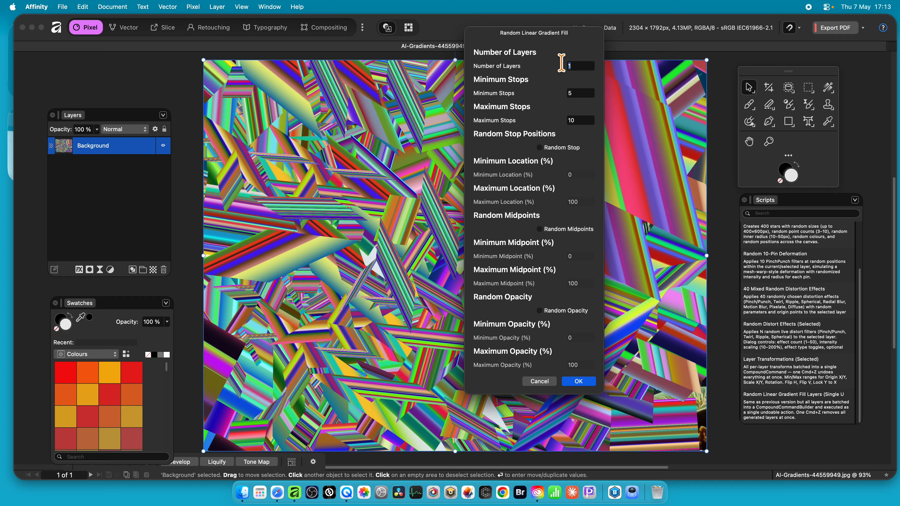
text(300)
key(Tab)
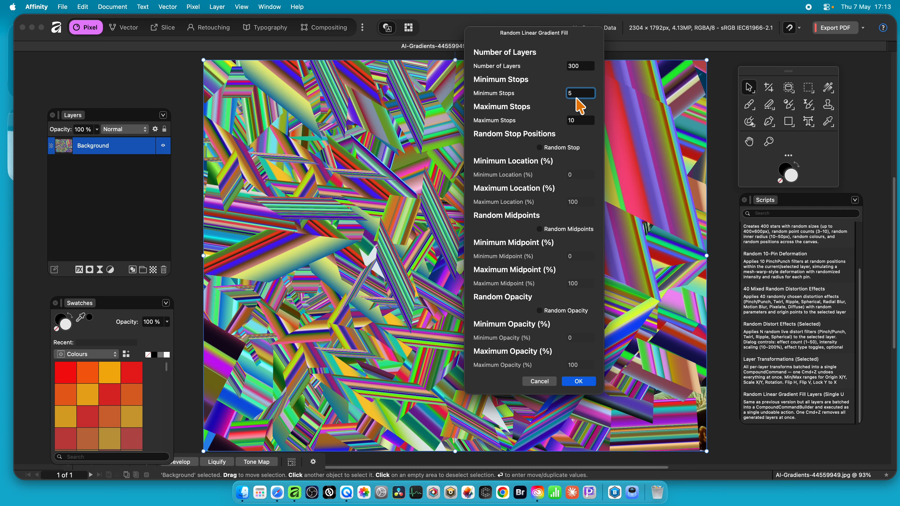
- Set the maximum stops to 40, enable random stop positions, and run the gradient fill script
click(577, 121)
double_click(577, 122)
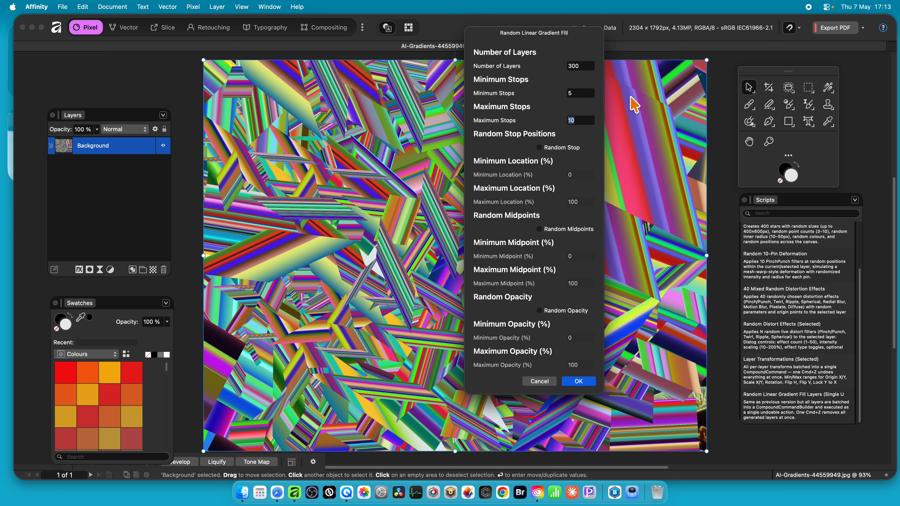
key(BackSpace)
text(40)
click(551, 149)
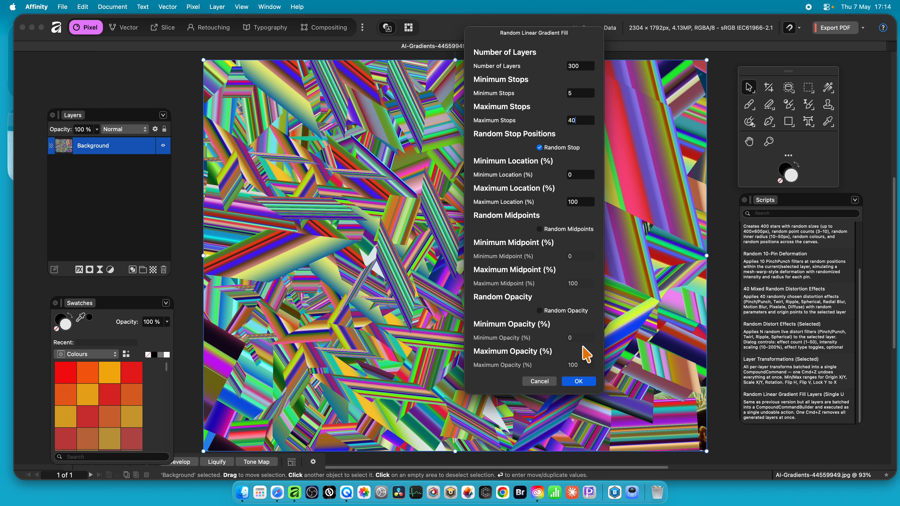
click(581, 382)
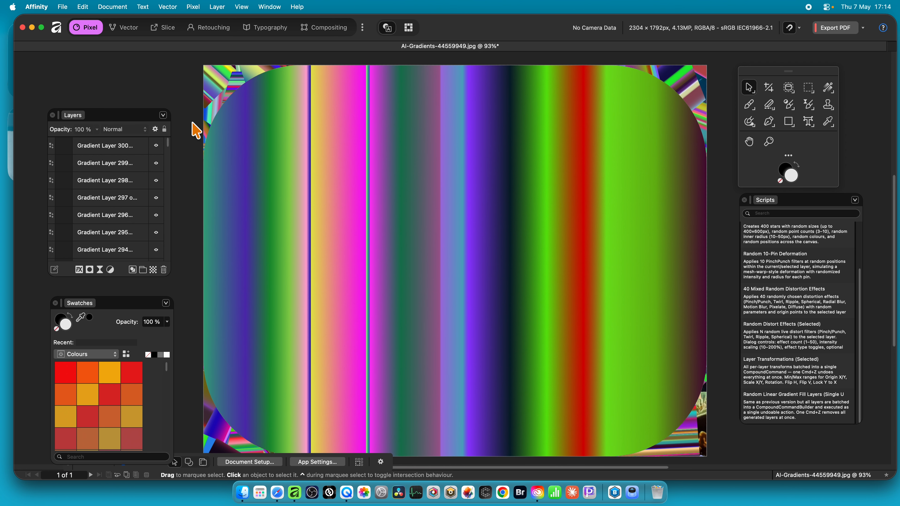
- Select all 300 gradient layers, leaving out the Background layer
drag(167, 146, 171, 181)
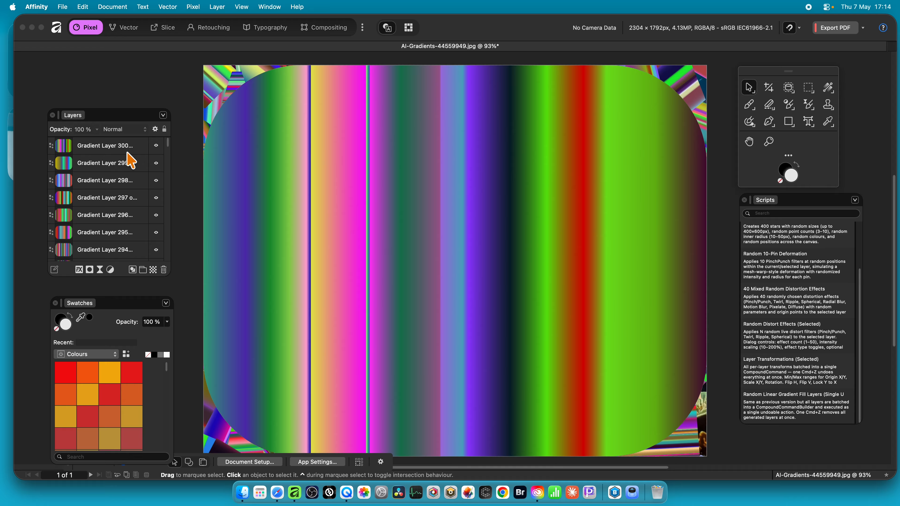
click(110, 146)
drag(167, 144, 167, 261)
shift+click(106, 236)
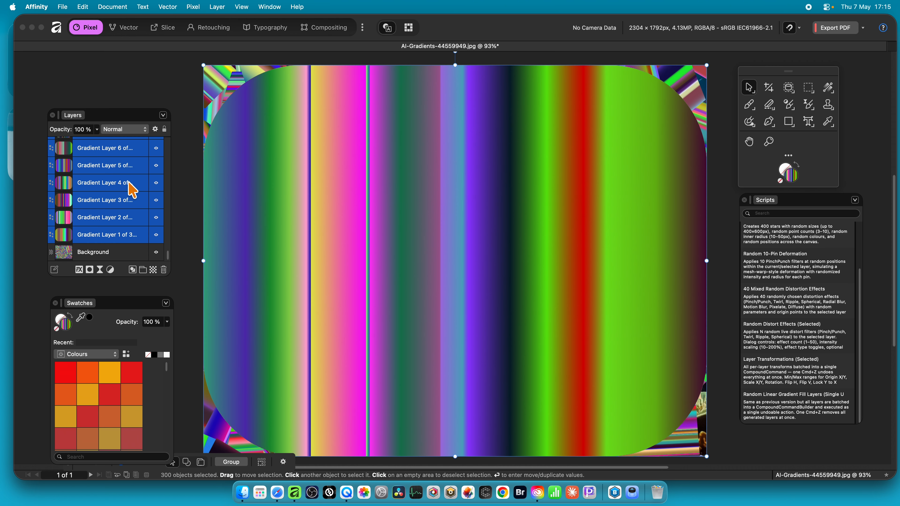
scroll(127, 191, up, 5)
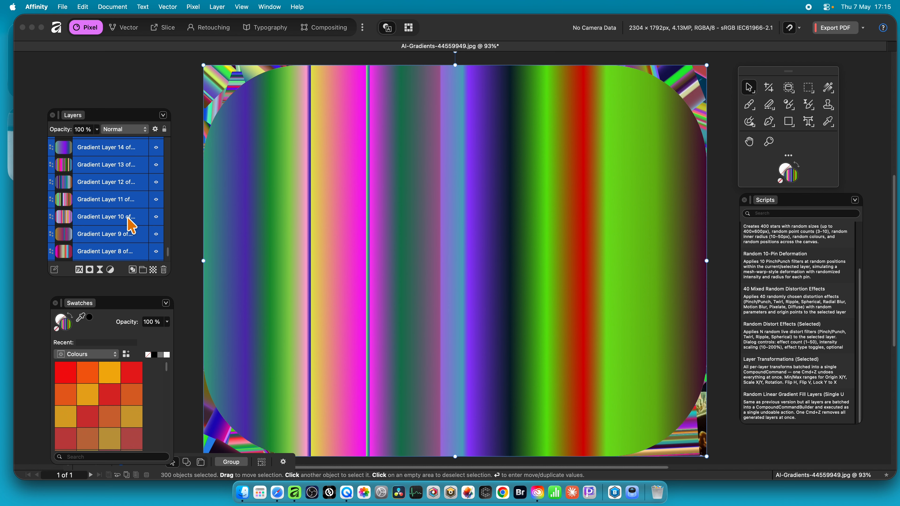
drag(169, 252, 165, 124)
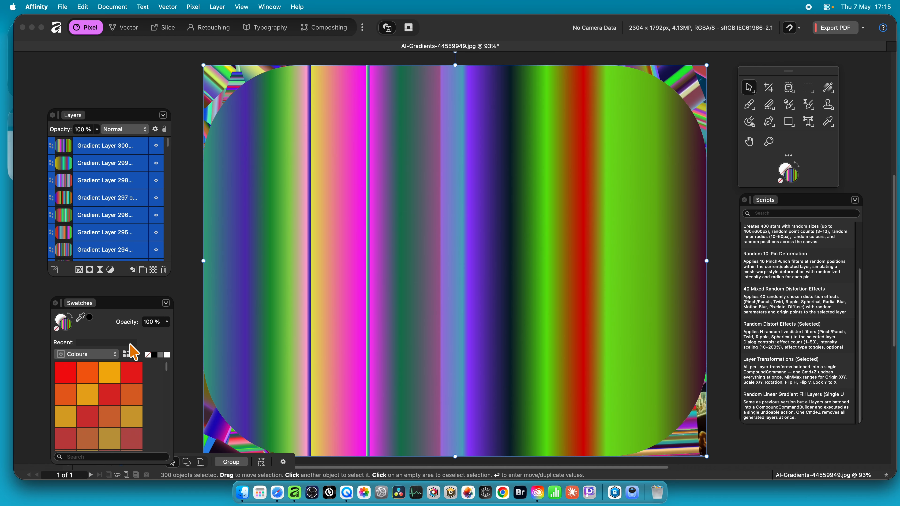
- Show the Gradients swatch category and move the Swatches panel above the layer list
click(92, 354)
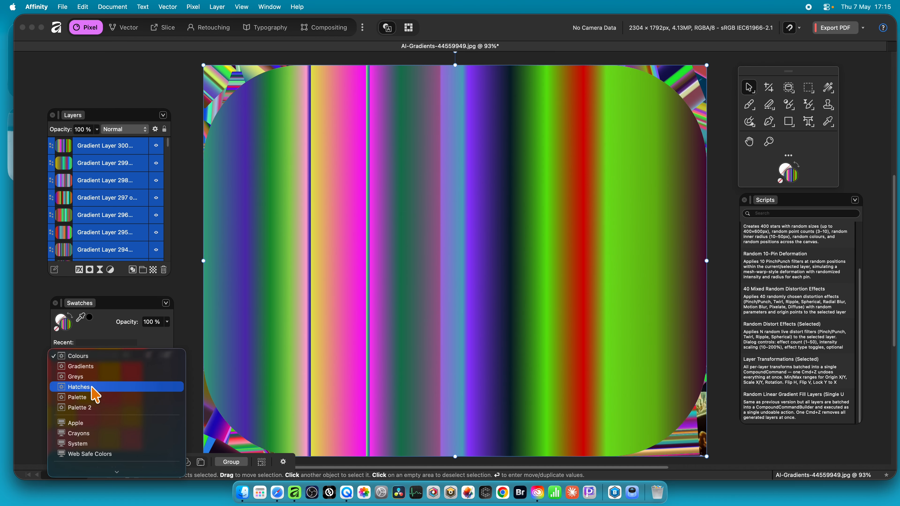
click(95, 368)
drag(128, 307, 142, 79)
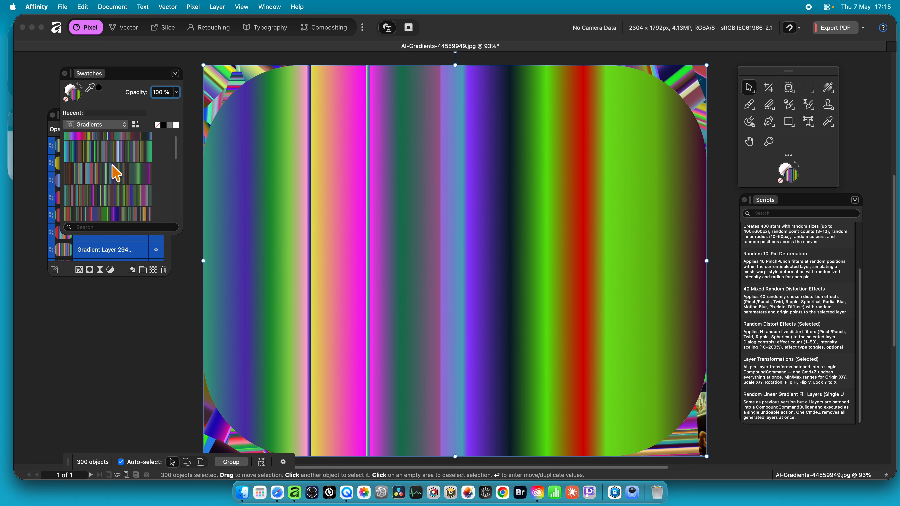
scroll(116, 184, up, 2)
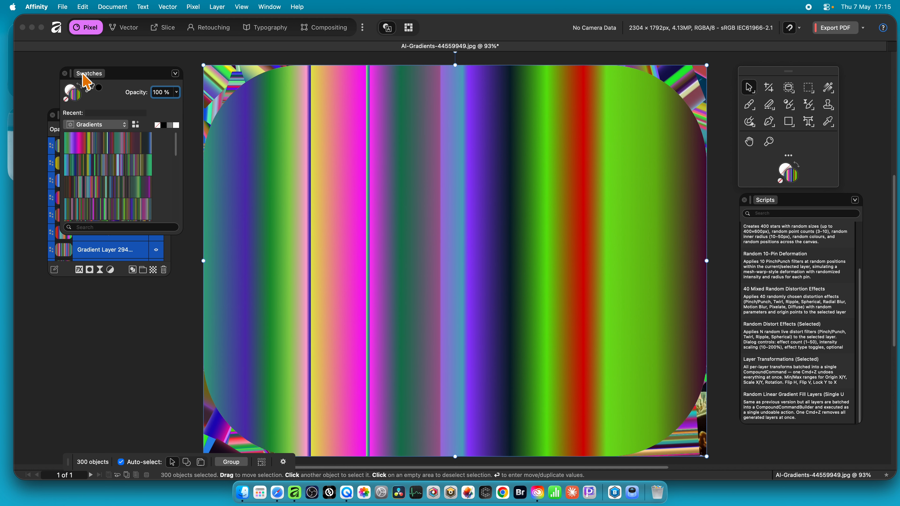
click(272, 8)
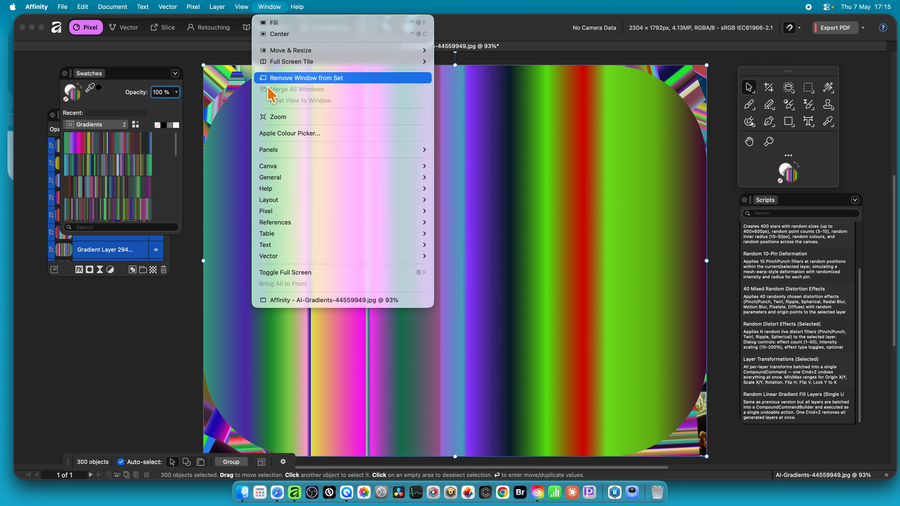
mouse_move(287, 177)
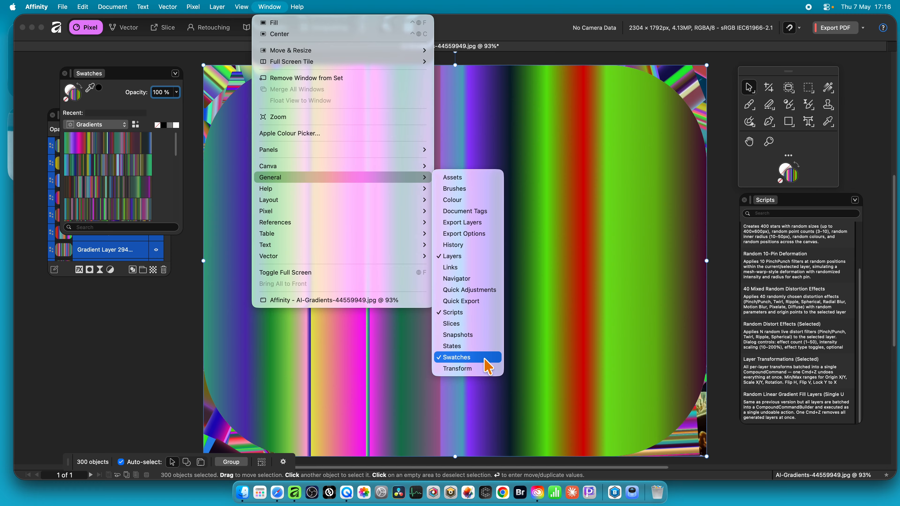
click(571, 61)
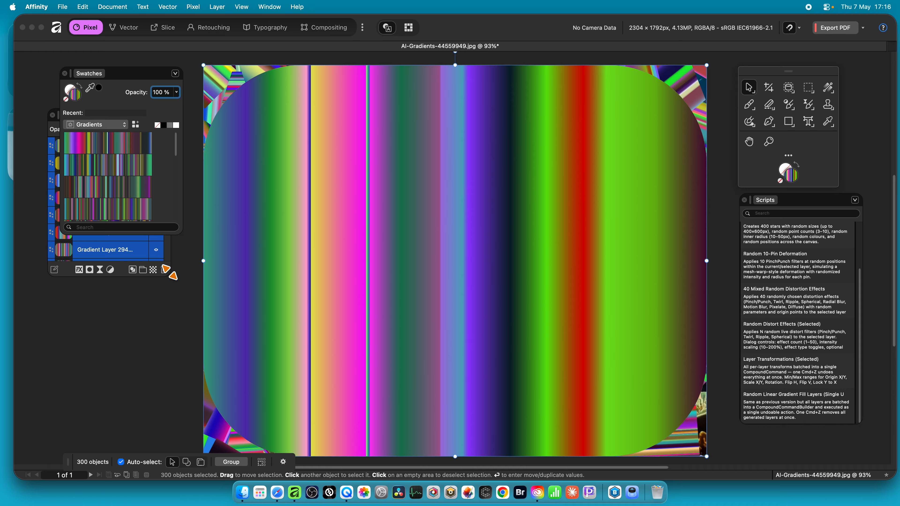
- Enlarge the Layers panel and start the Layer Transformations script with Origin X ranging from -200 to 2000 px
drag(169, 275, 200, 411)
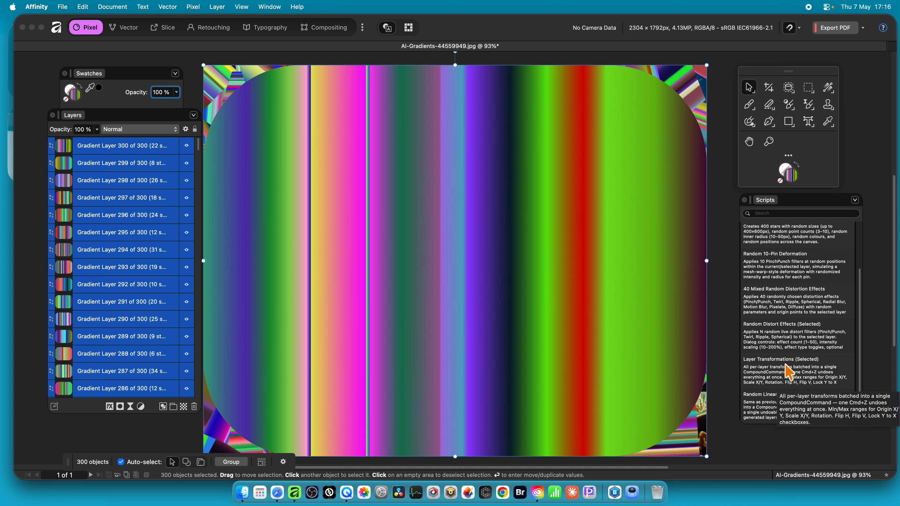
double_click(784, 365)
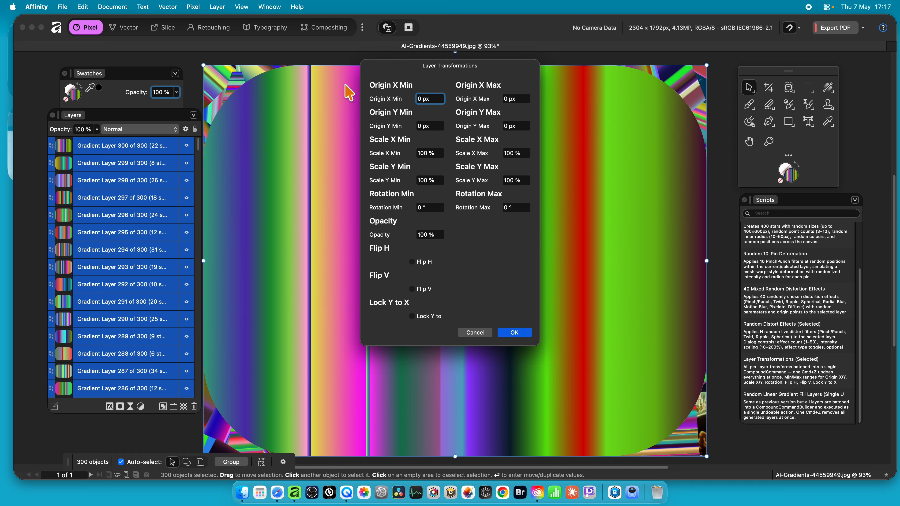
click(434, 100)
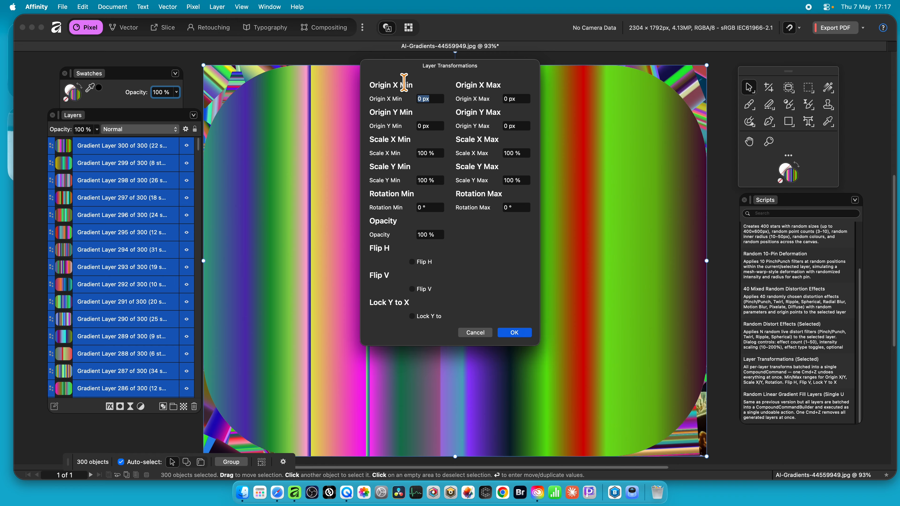
text(-200)
key(Tab)
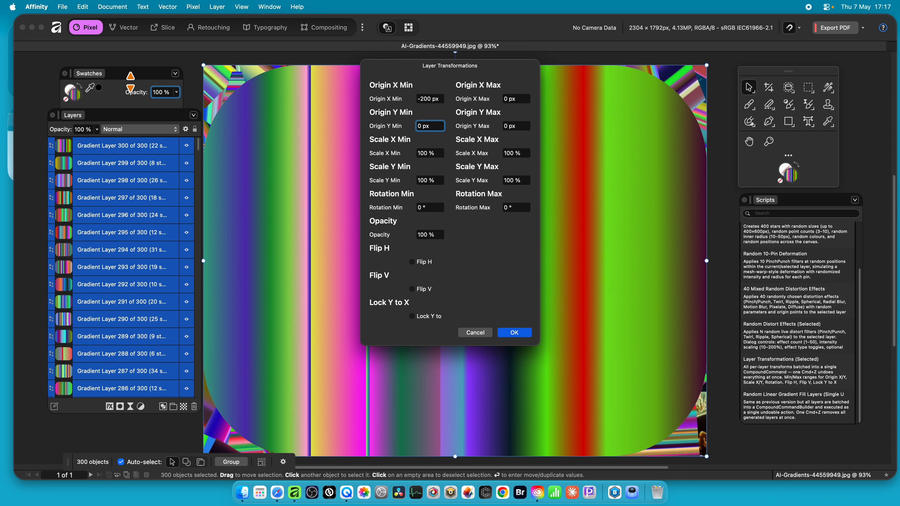
click(517, 99)
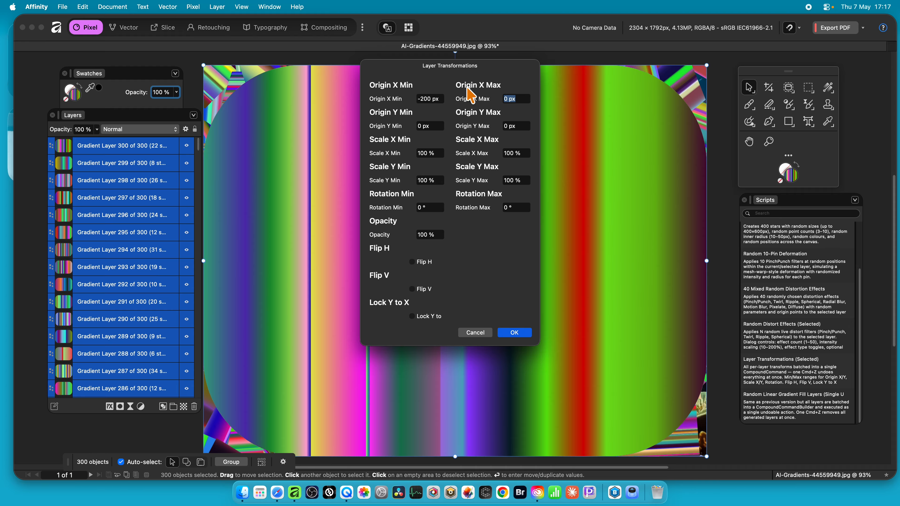
text(2000)
key(Tab)
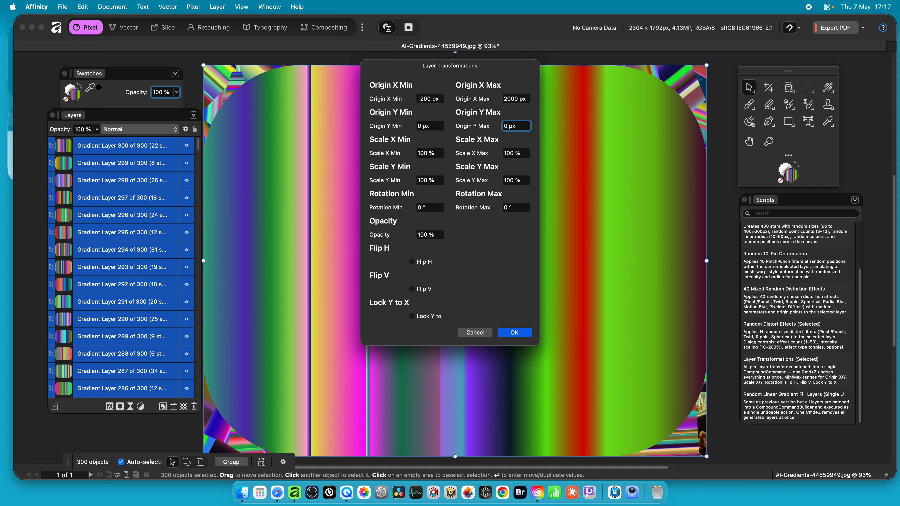
- Set the layer transformation's Origin Y range to a minimum of -200 px and a maximum of 2000 px
text(2000)
key(Tab)
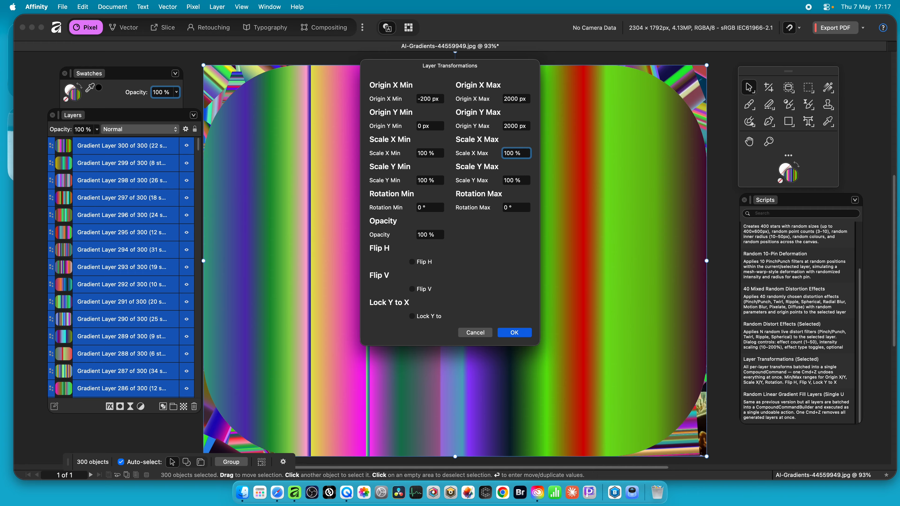
click(428, 126)
text(-200)
key(Tab)
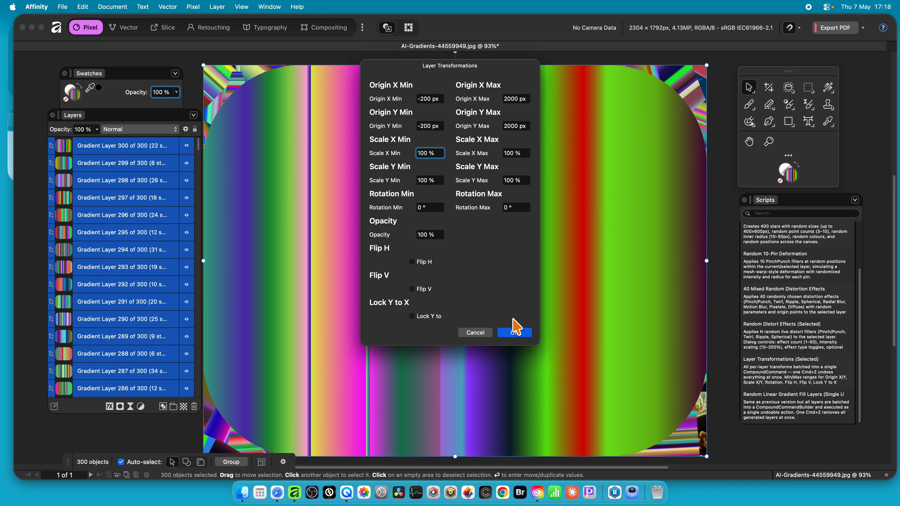
- Set the Scale X and Scale Y ranges to a minimum of 20% and a maximum of 120%
text(20)
key(Tab)
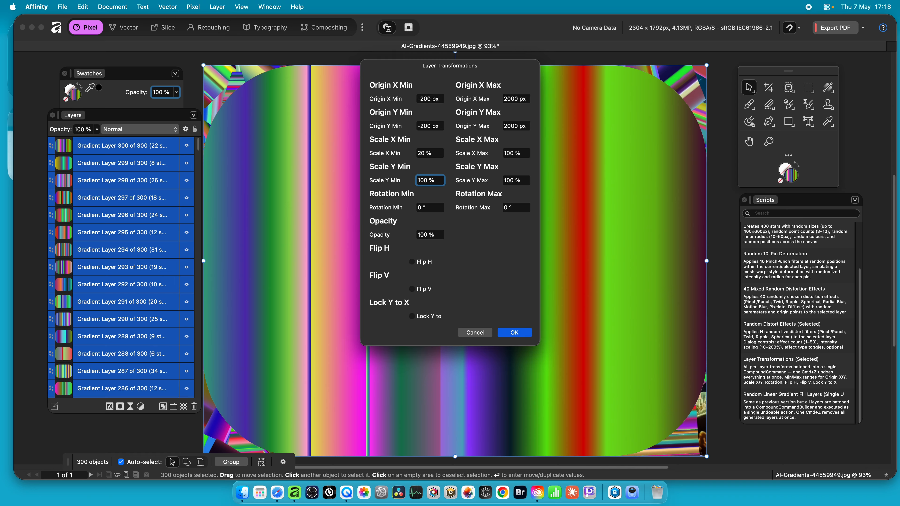
text(20)
key(Tab)
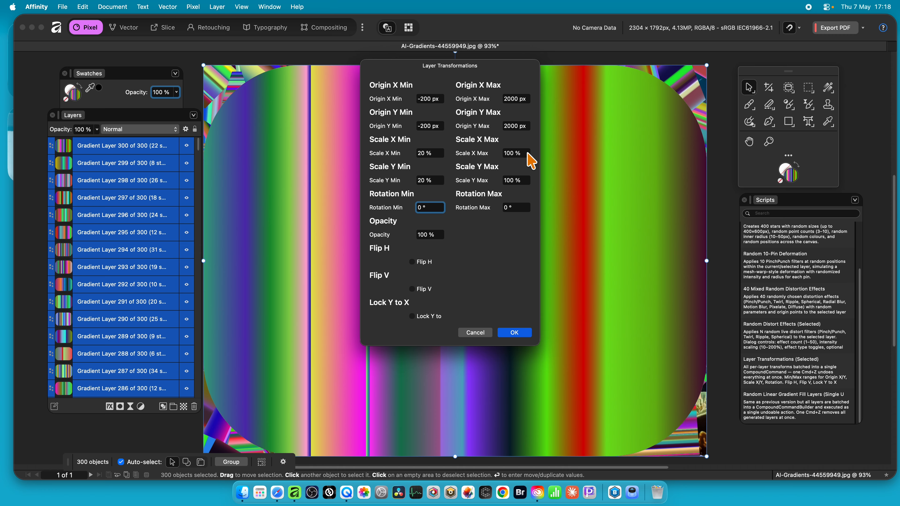
drag(528, 153, 501, 148)
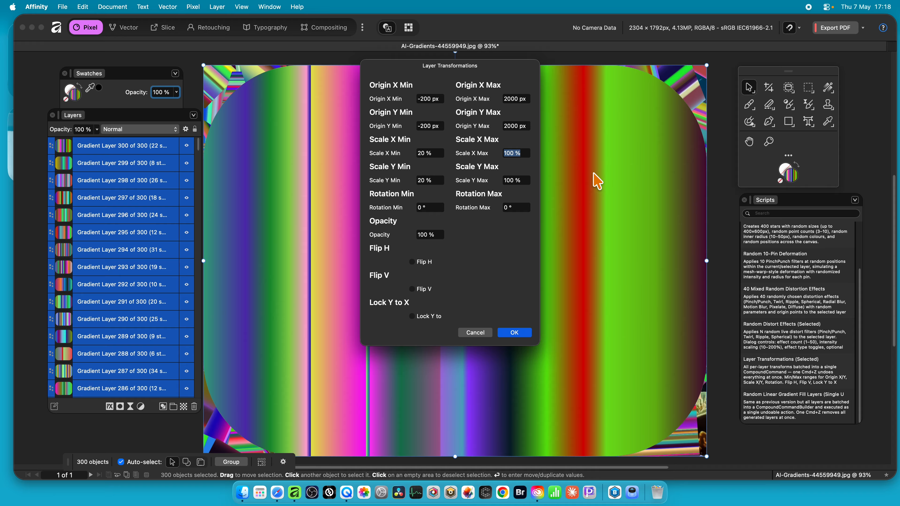
text(120)
key(Tab)
text(1200)
key(BackSpace)
key(Tab)
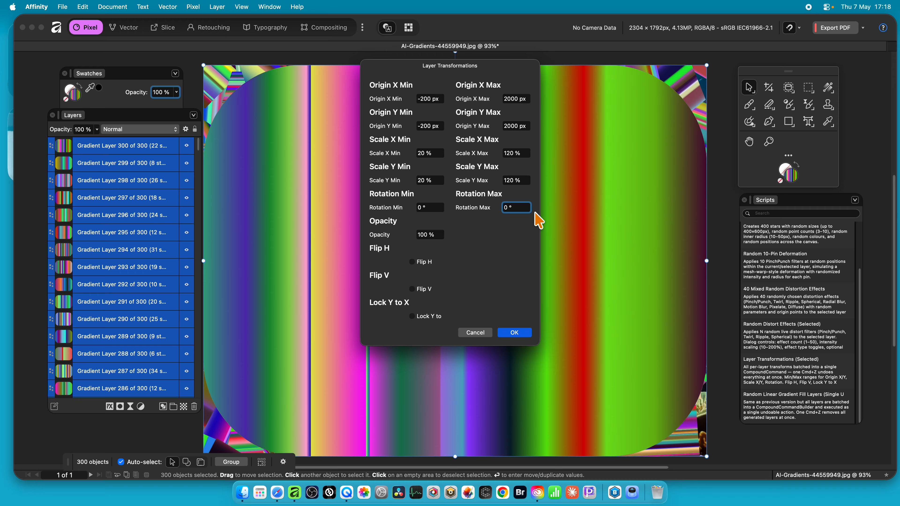
- Set the maximum rotation of the layer transformations to 360°
double_click(503, 206)
text(360)
key(Tab)
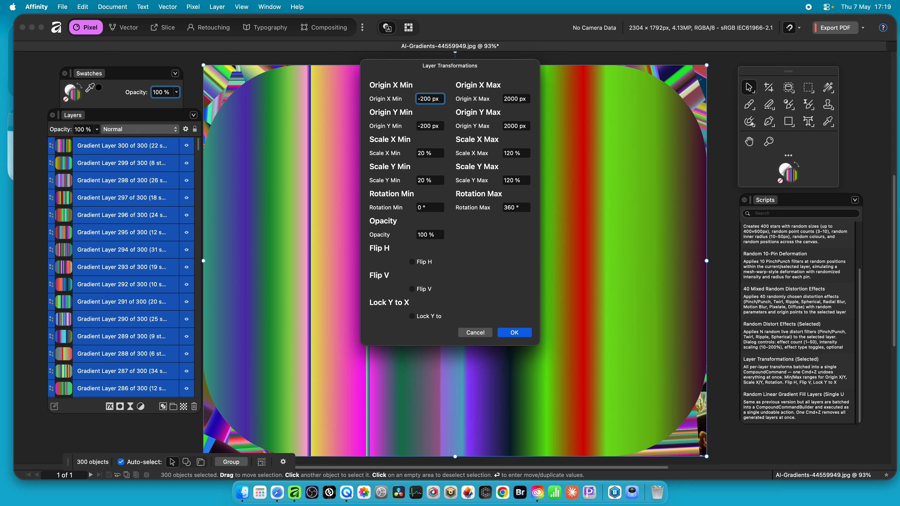